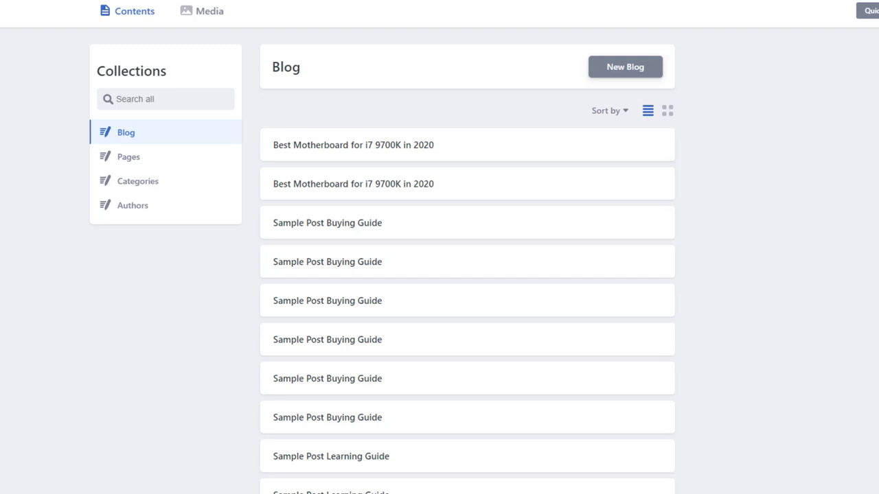
# Step: Open the About Us entry from the Pages collection in a separate tab
pyautogui.click(142, 164)
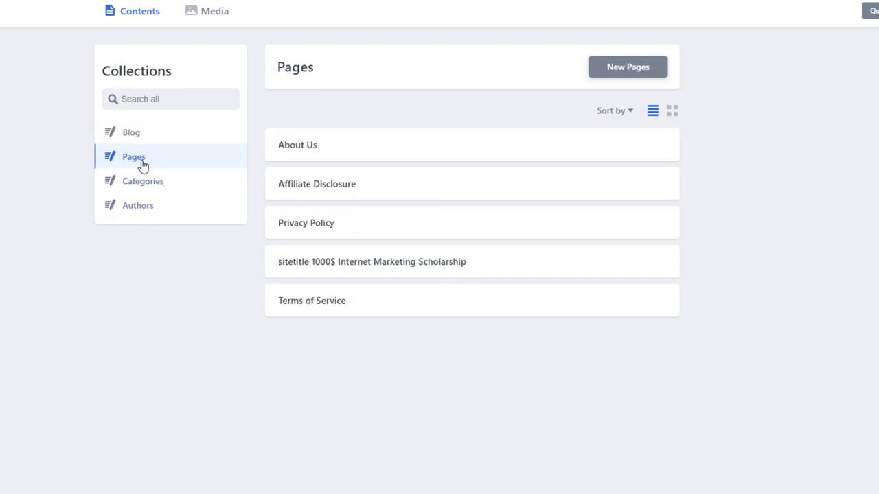
pyautogui.keyDown('ctrl'); pyautogui.click(295, 146); pyautogui.keyUp('ctrl')
pyautogui.click(217, 4)
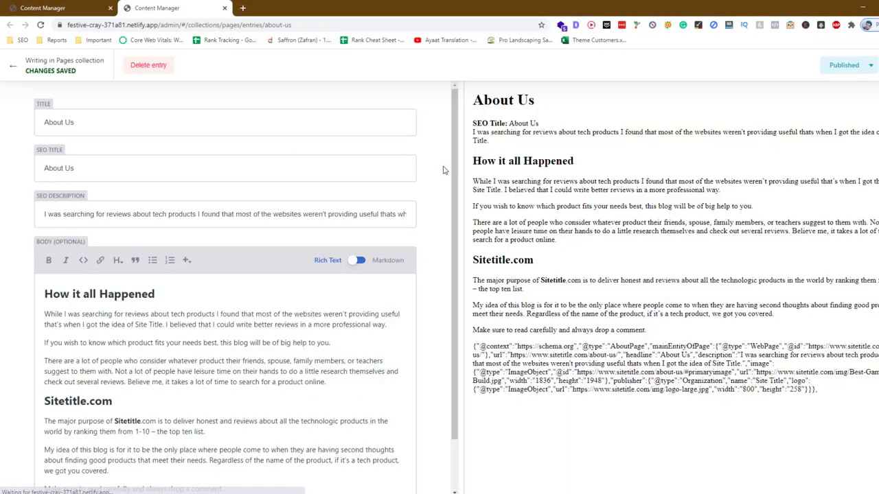
# Step: Examine the About Us entry's body text and the full contents of its Schema field
pyautogui.scroll(-2, 343, 202)
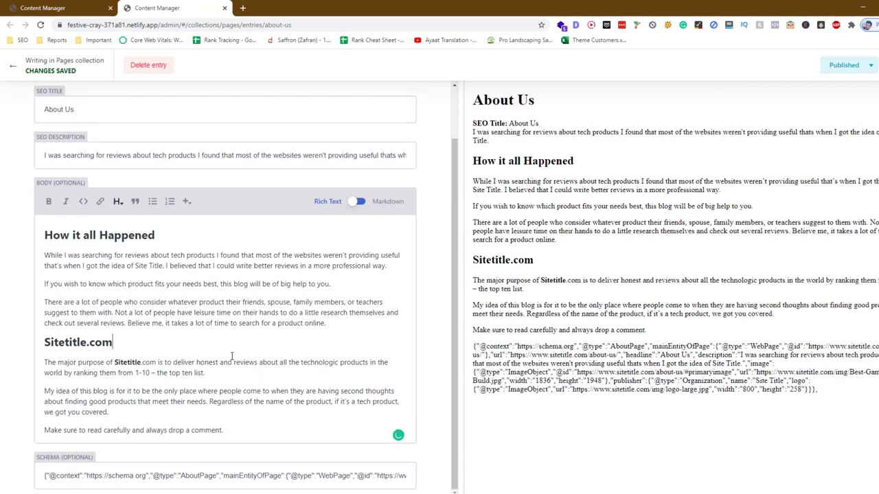
pyautogui.moveTo(222, 476); pyautogui.dragTo(405, 475)
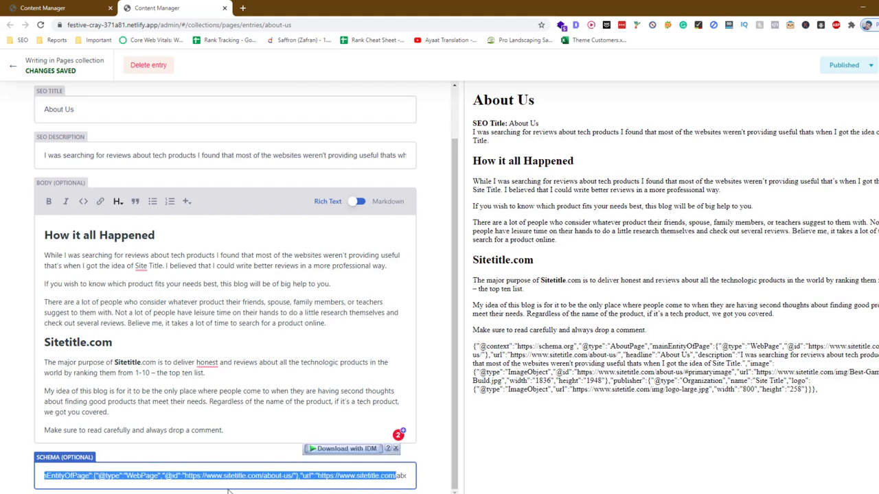
pyautogui.doubleClick(234, 476)
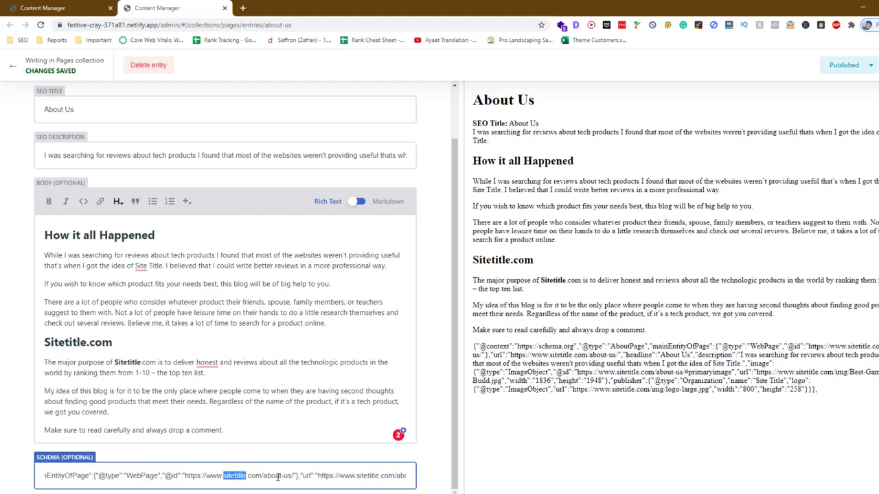
pyautogui.doubleClick(367, 475)
pyautogui.tripleClick(366, 475)
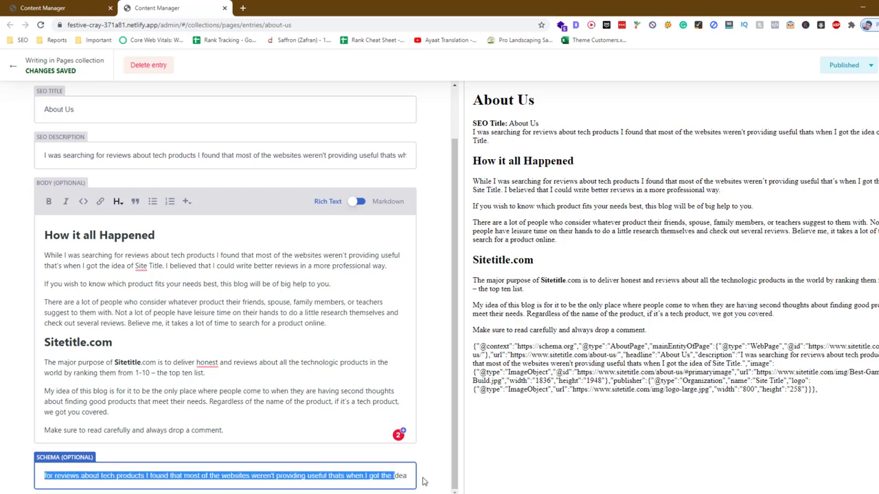
pyautogui.click(362, 476)
pyautogui.hotkey('ctrl', 'a')
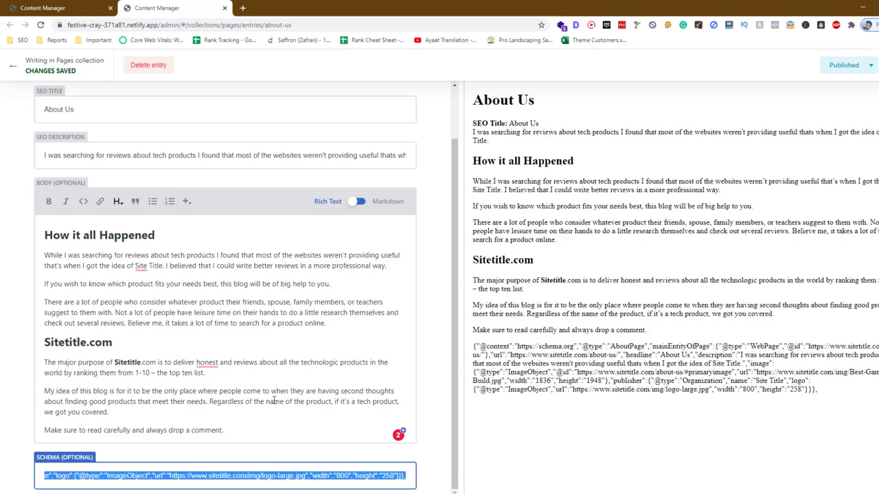
pyautogui.click(222, 390)
# Step: Start a new Pages entry in a separate tab with the title "sadas" and the SEO title "asdas"
pyautogui.hotkey('ctrl', 'shift', 'Tab')
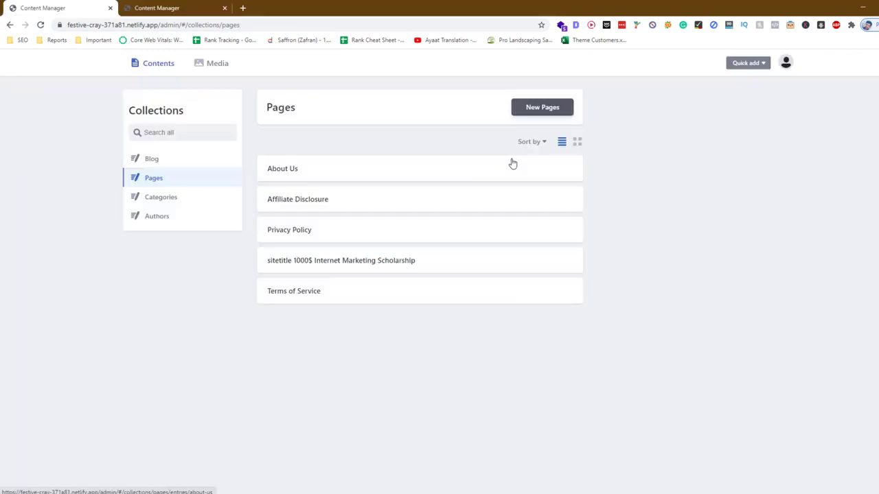
pyautogui.middleClick(515, 108)
pyautogui.moveTo(259, 8); pyautogui.dragTo(169, 7)
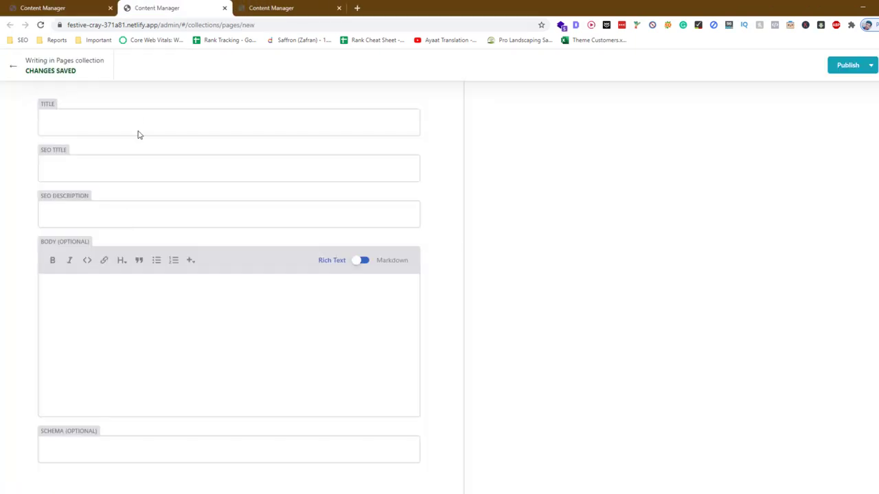
pyautogui.click(139, 129)
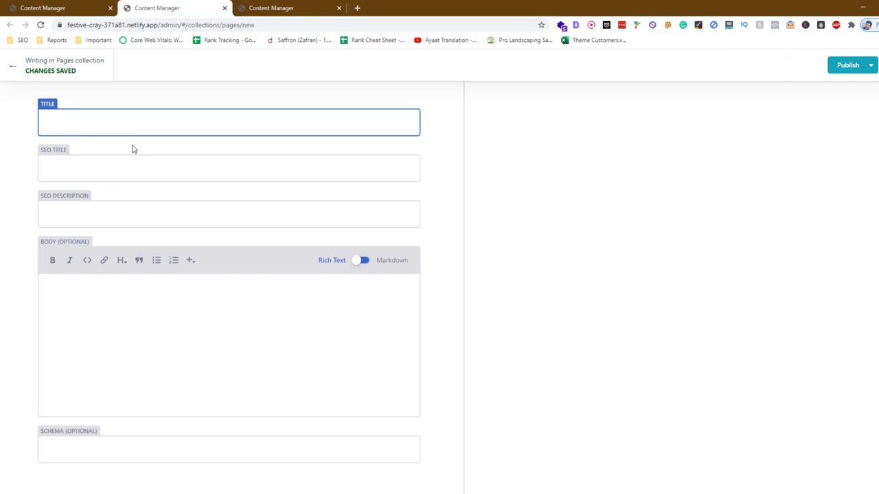
pyautogui.write('sadas')
pyautogui.click(127, 170)
pyautogui.write('asdas')
# Step: Enter the SEO description "sadas" and body text "dasdasasdas", and close the new page without saving it
pyautogui.click(112, 222)
pyautogui.write('sad')
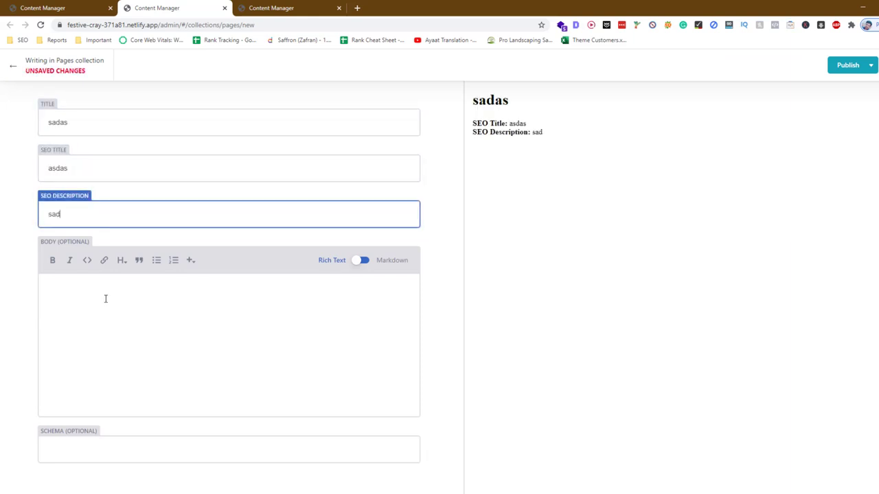
pyautogui.write('as')
pyautogui.click(116, 353)
pyautogui.write('dasdasasdas')
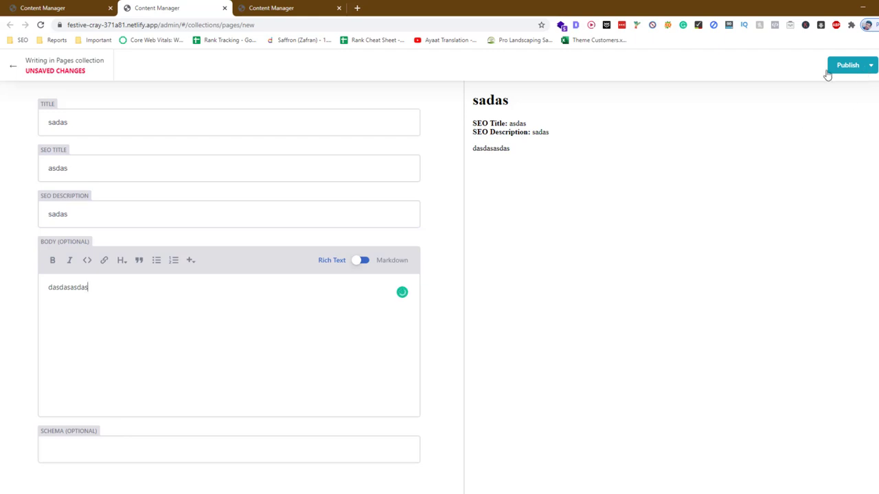
pyautogui.click(224, 7)
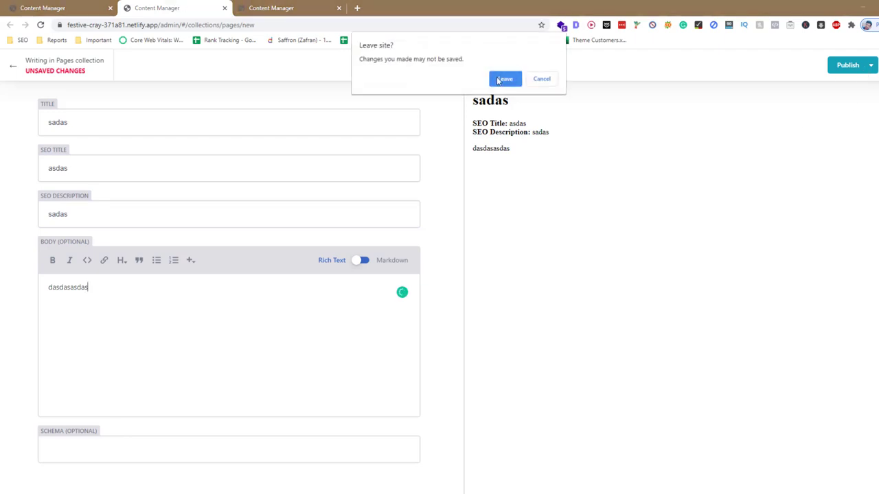
pyautogui.click(504, 79)
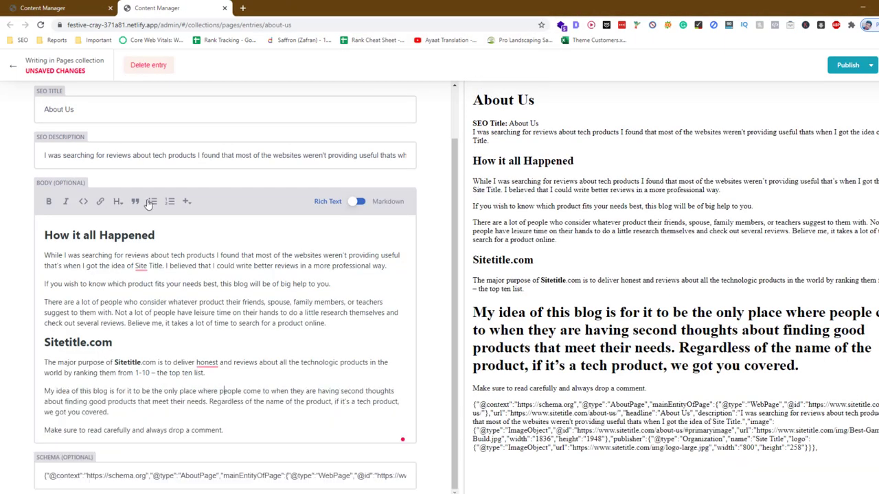
# Step: Start a new entry in the Categories collection in a separate tab, named "Pakistan" with the slug "pakistan"
pyautogui.hotkey('ctrl', 'shift', 'Tab')
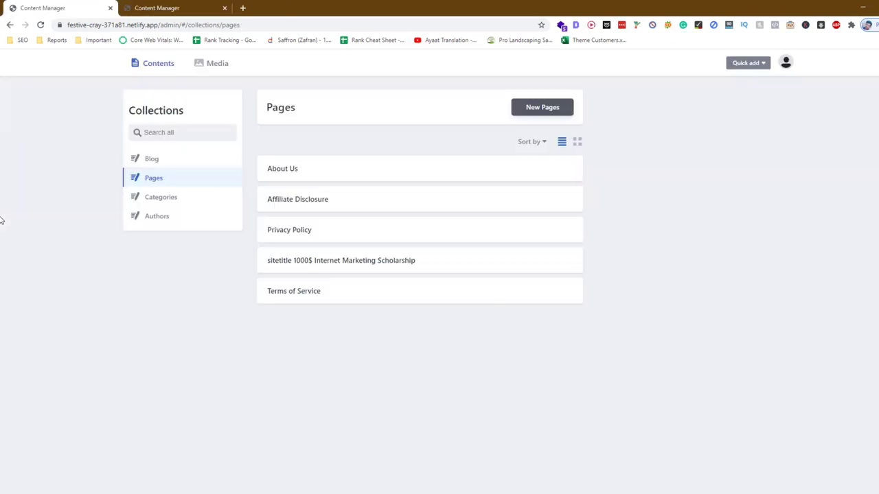
pyautogui.click(159, 198)
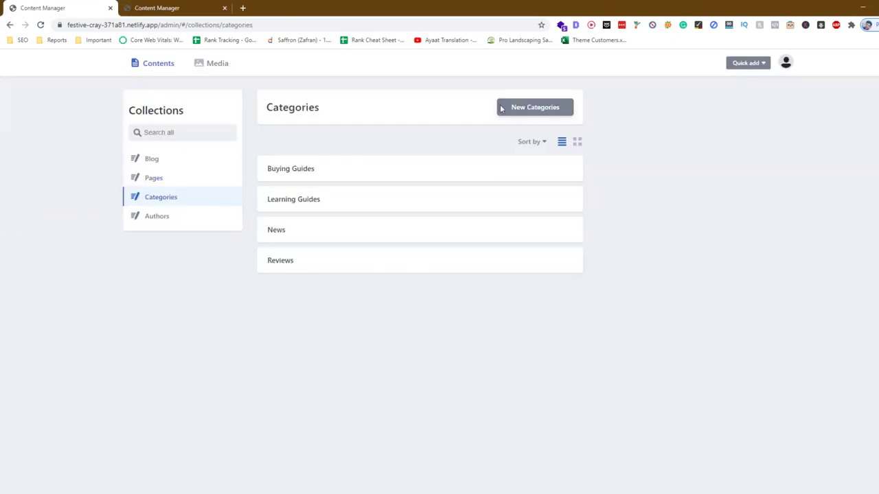
pyautogui.middleClick(543, 112)
pyautogui.click(140, 8)
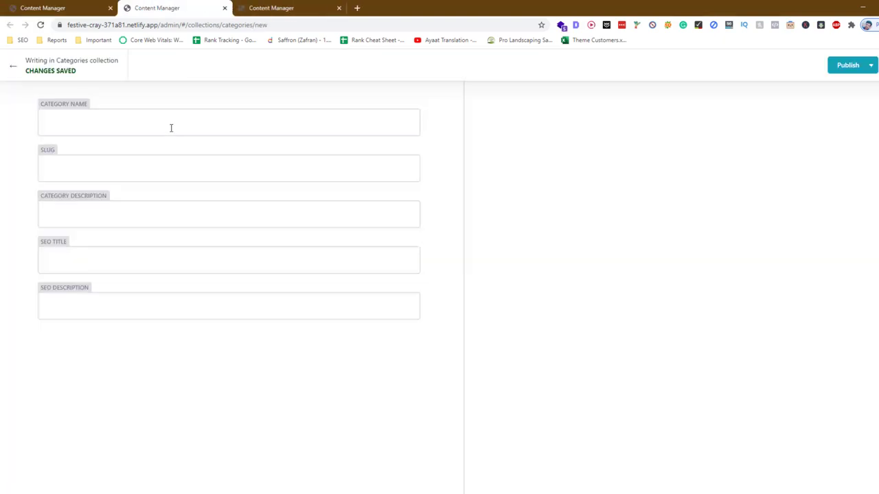
pyautogui.click(171, 128)
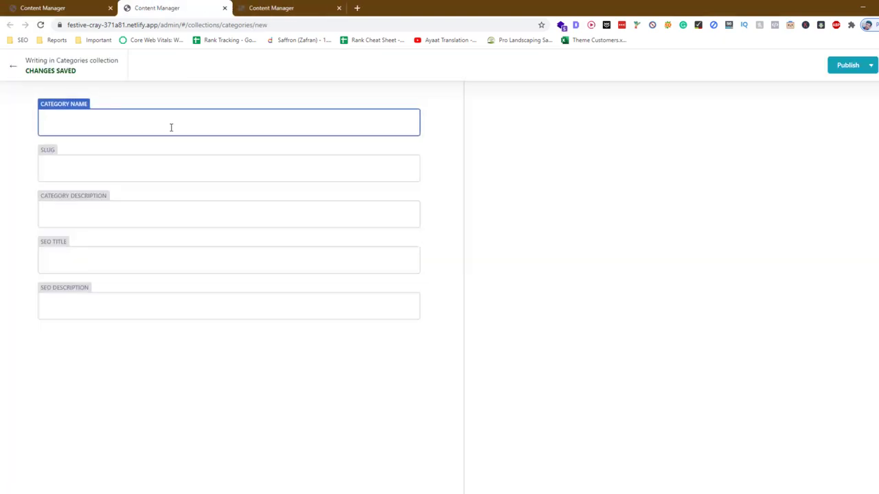
pyautogui.write('Pakistan')
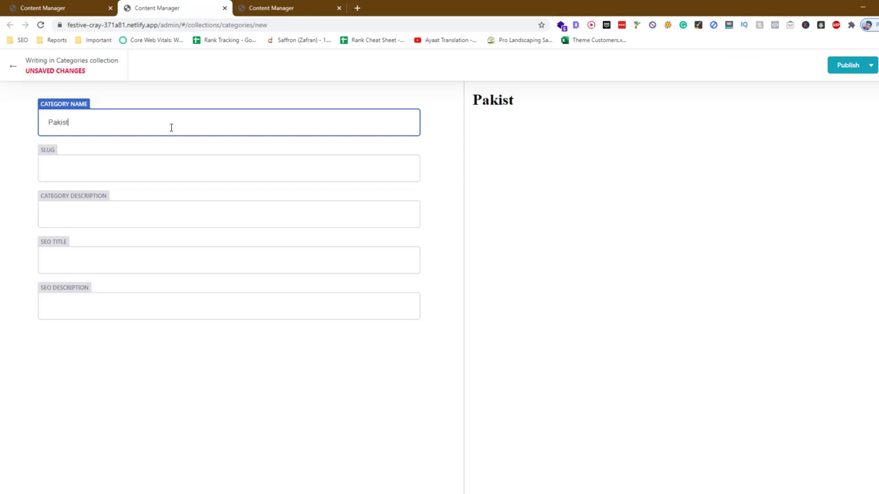
pyautogui.press('Tab')
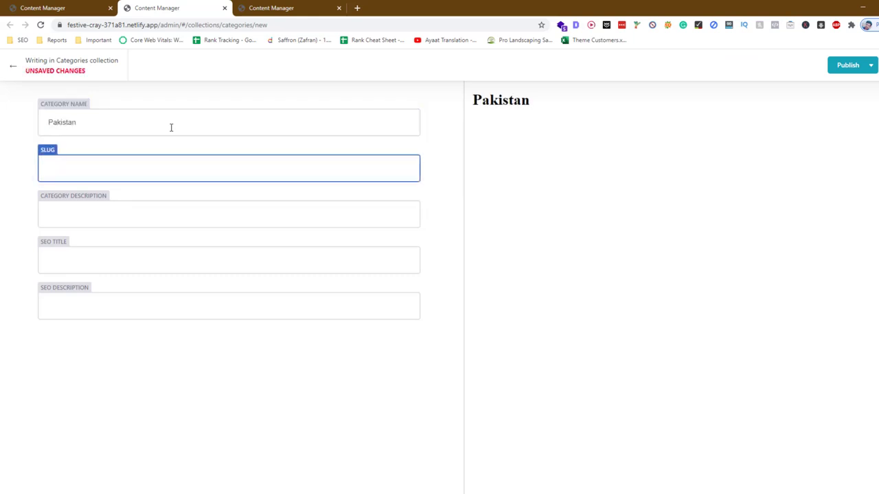
pyautogui.write('pakistan')
pyautogui.press('Tab')
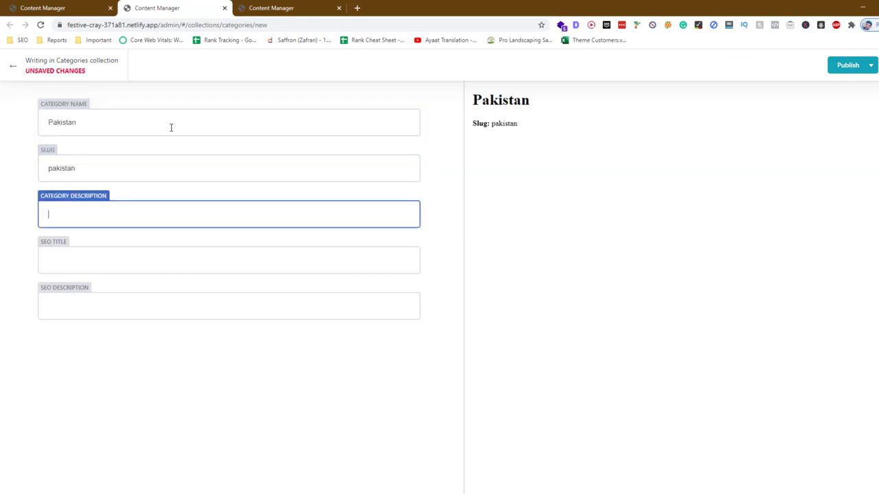
# Step: Set the category description to "This is category by Pakistan" and the SEO title to "Pakistan is a Country"
pyautogui.write('This is category by')
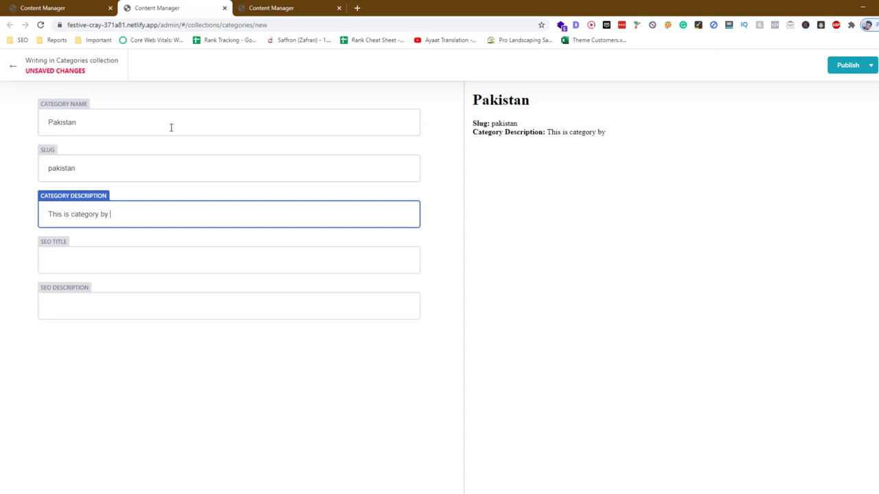
pyautogui.write(' Pakistan')
pyautogui.press('Tab')
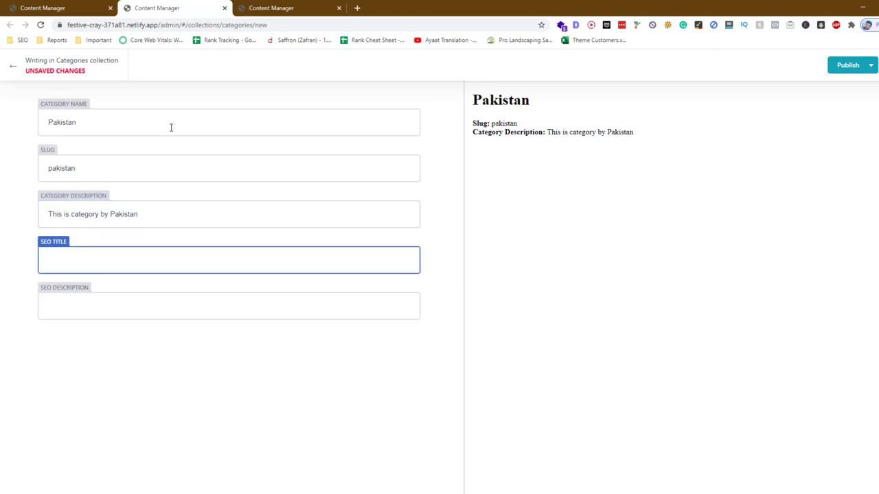
pyautogui.write('Pakistan is a ')
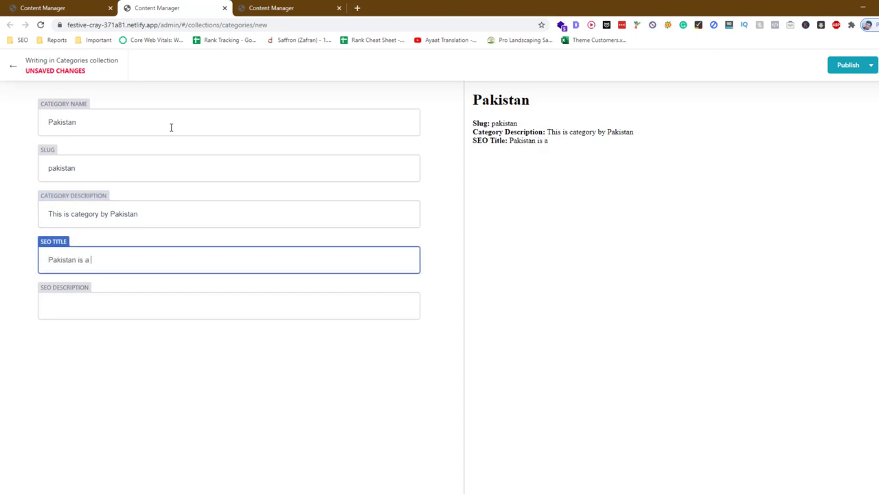
pyautogui.write('Country')
pyautogui.press('Tab')
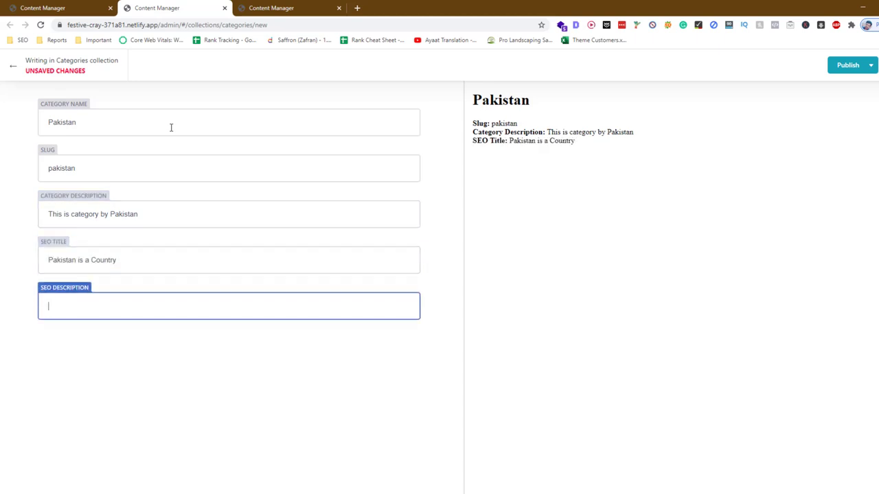
# Step: Set the SEO description to "Pakistan is a Country" and publish the new category
pyautogui.write('Pakistan ')
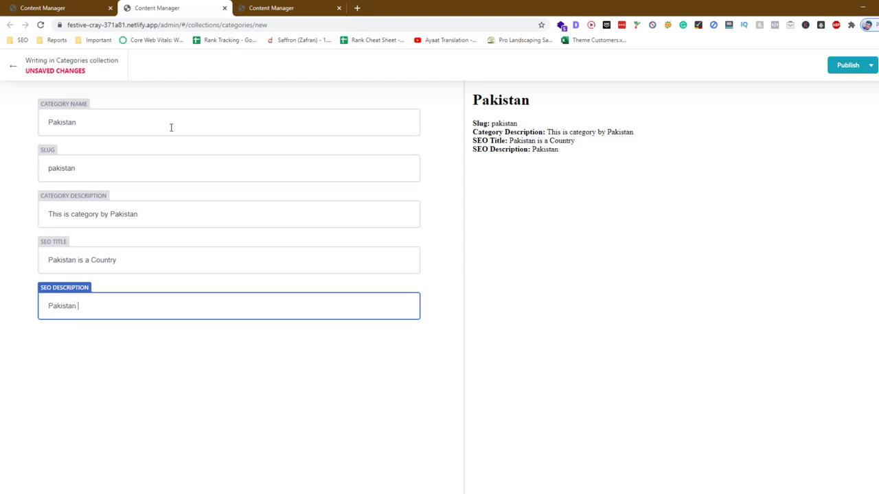
pyautogui.write('is a Country')
pyautogui.click(866, 67)
pyautogui.click(855, 88)
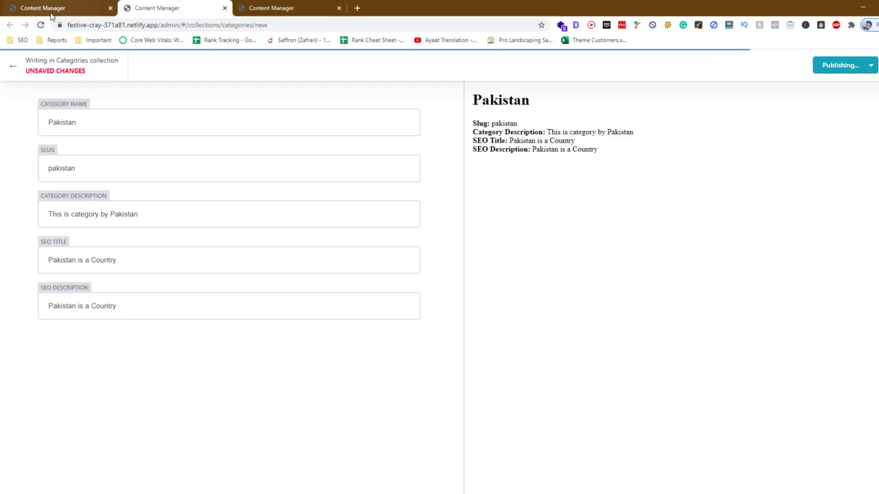
# Step: Open the existing Buying Guides category in a separate tab and examine its category name and other fields
pyautogui.click(55, 8)
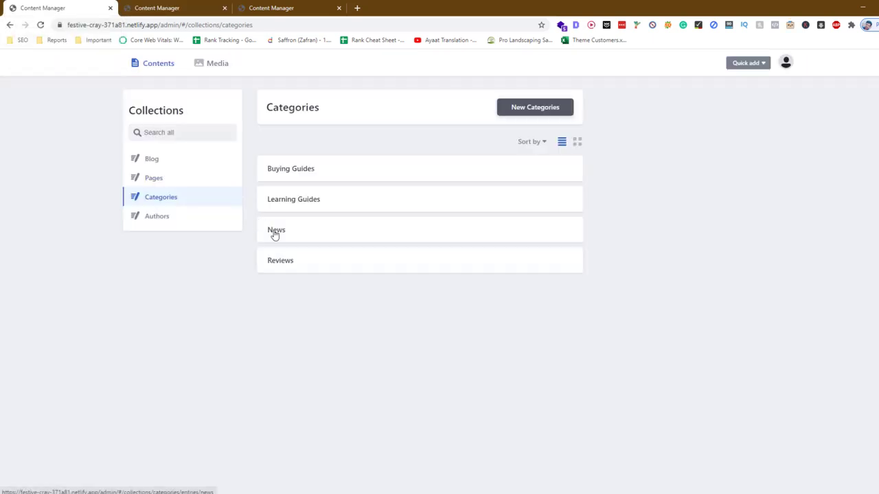
pyautogui.middleClick(312, 176)
pyautogui.moveTo(416, 7); pyautogui.dragTo(179, 5)
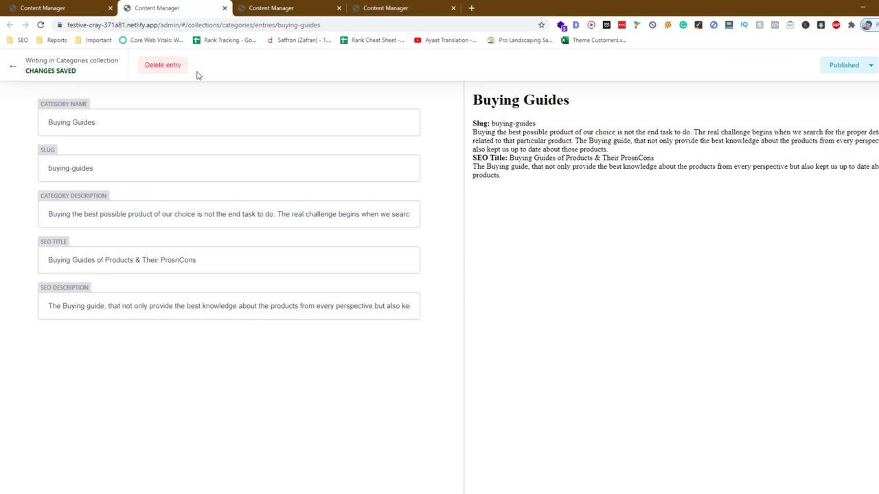
pyautogui.tripleClick(134, 126)
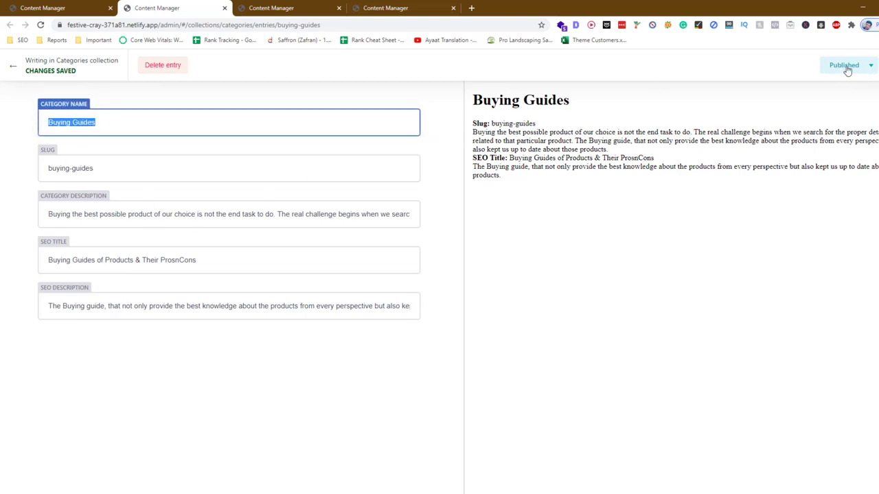
# Step: Start a new entry in the Authors collection in a separate tab and enter the author's name
pyautogui.click(88, 7)
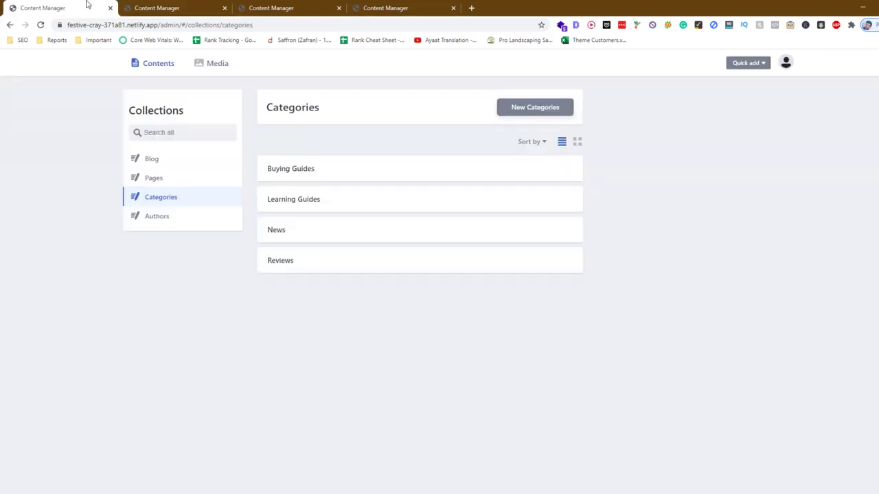
pyautogui.click(192, 218)
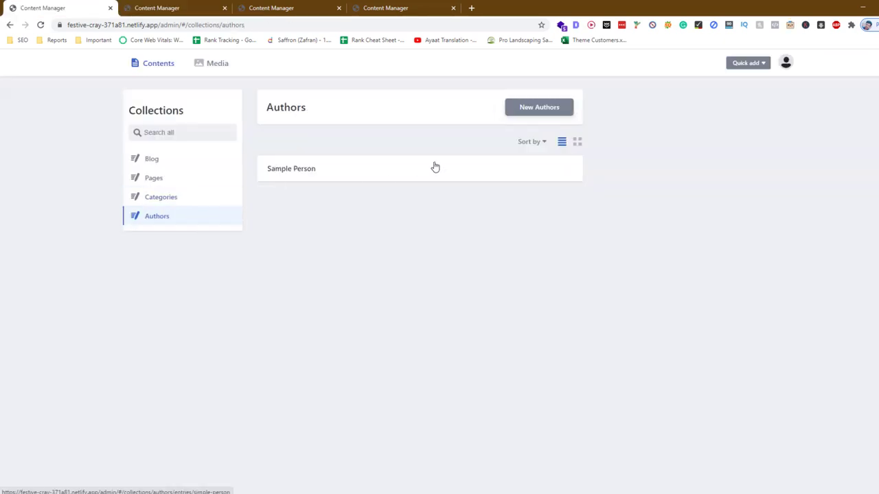
pyautogui.middleClick(527, 116)
pyautogui.moveTo(472, 7); pyautogui.dragTo(183, 7)
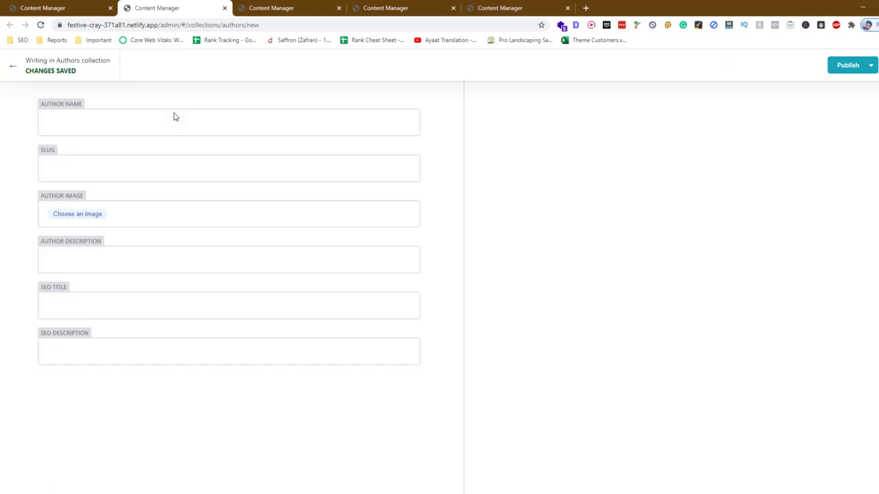
pyautogui.click(152, 123)
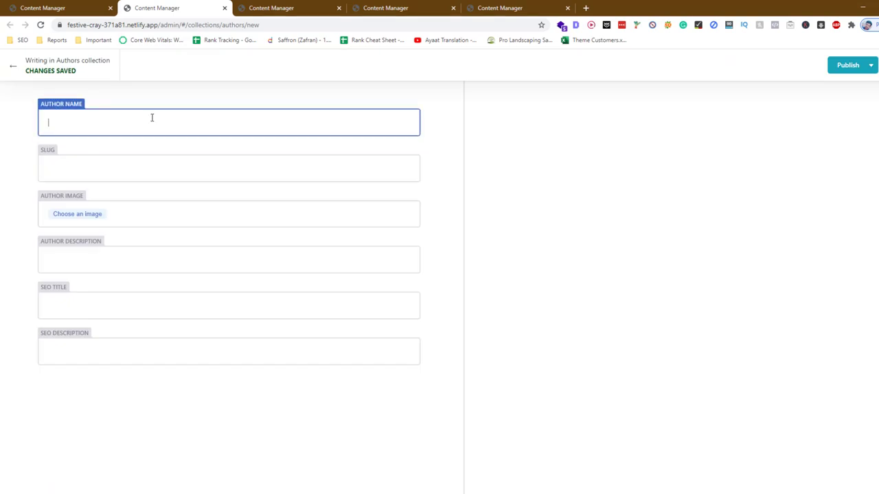
pyautogui.write('Aleem')
pyautogui.press('Tab')
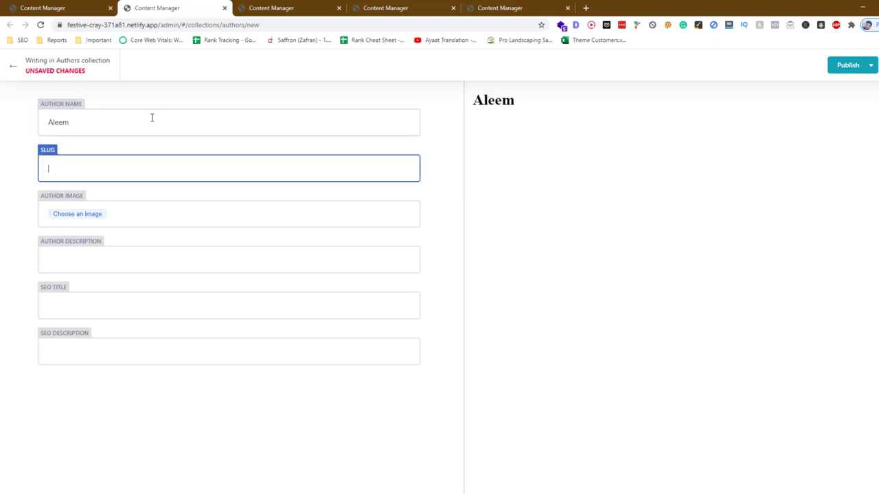
# Step: Enter the author's lowercase first name as the slug and upload Configuring Disqus.jpg as the author image
pyautogui.write('aleem')
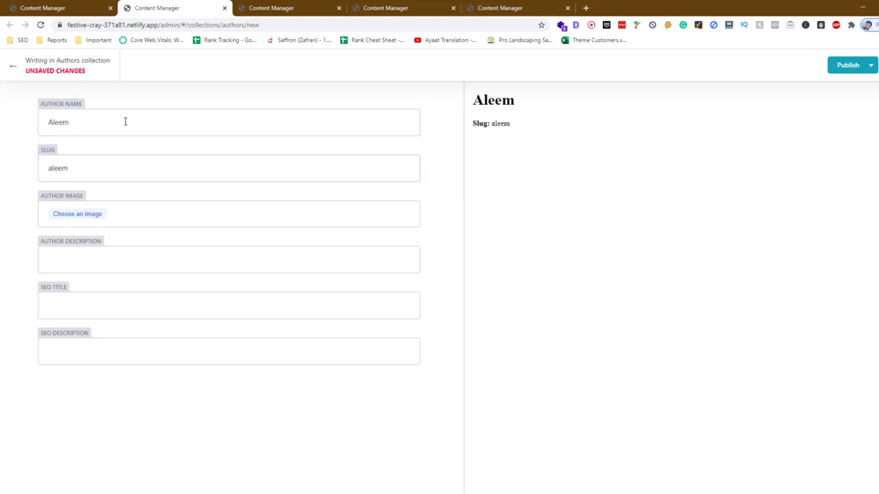
pyautogui.click(73, 214)
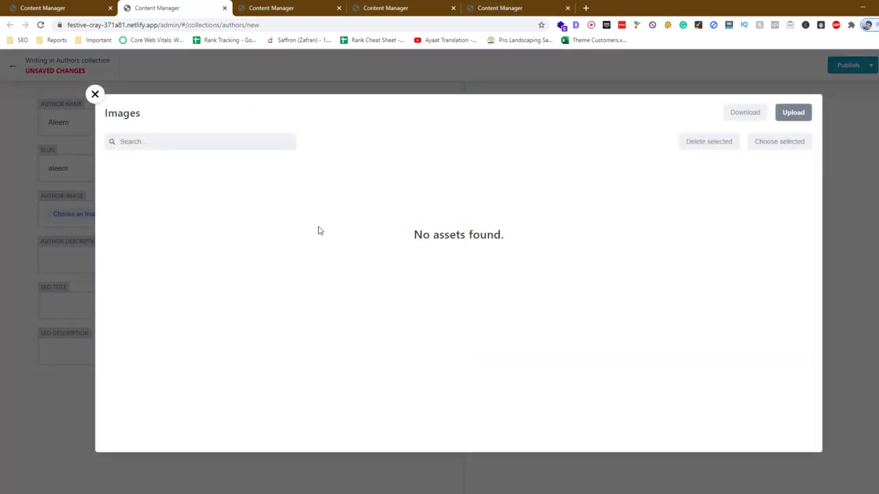
pyautogui.click(793, 118)
pyautogui.doubleClick(474, 261)
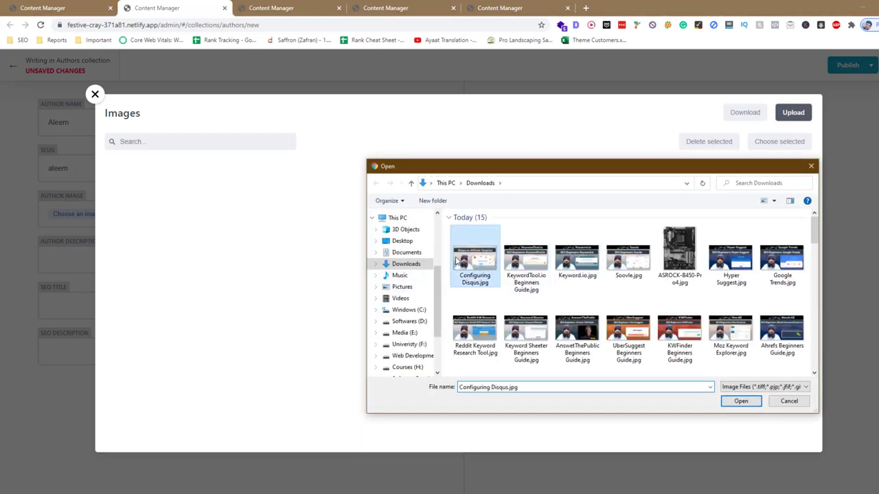
pyautogui.click(777, 144)
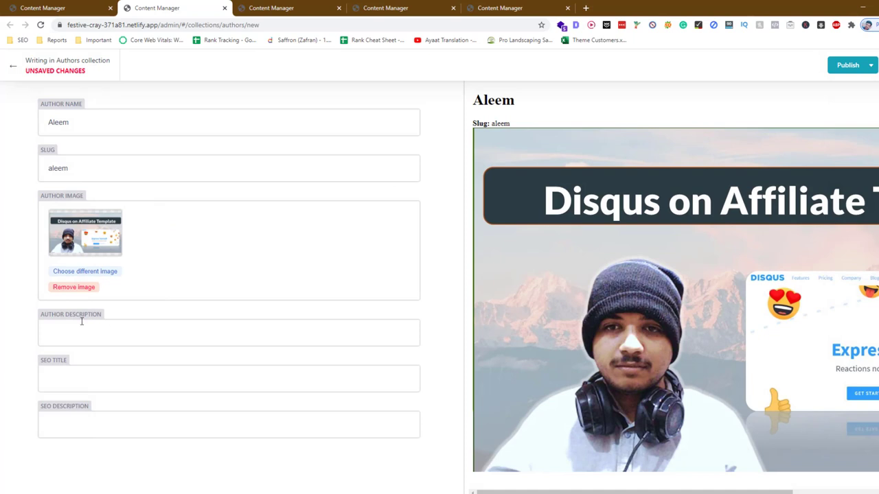
# Step: Set the author description to the author's name followed by "is Author" and the SEO title to the name followed by "Author"
pyautogui.click(87, 327)
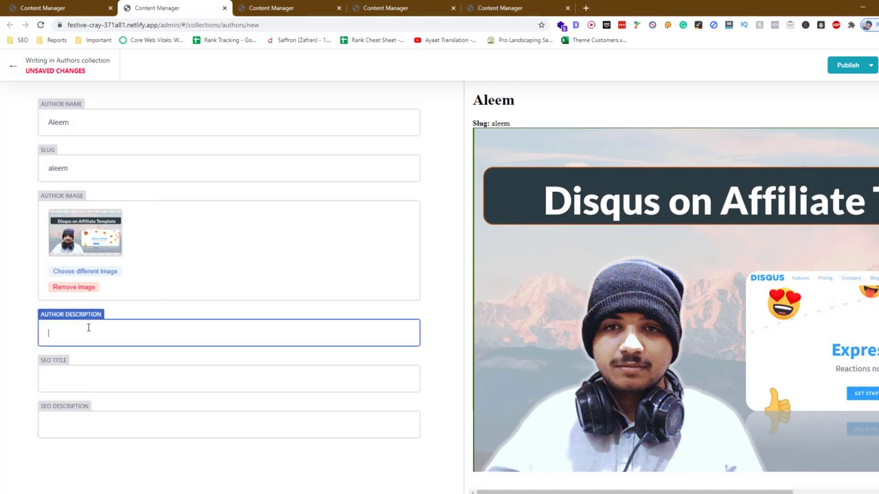
pyautogui.write('Aleem is')
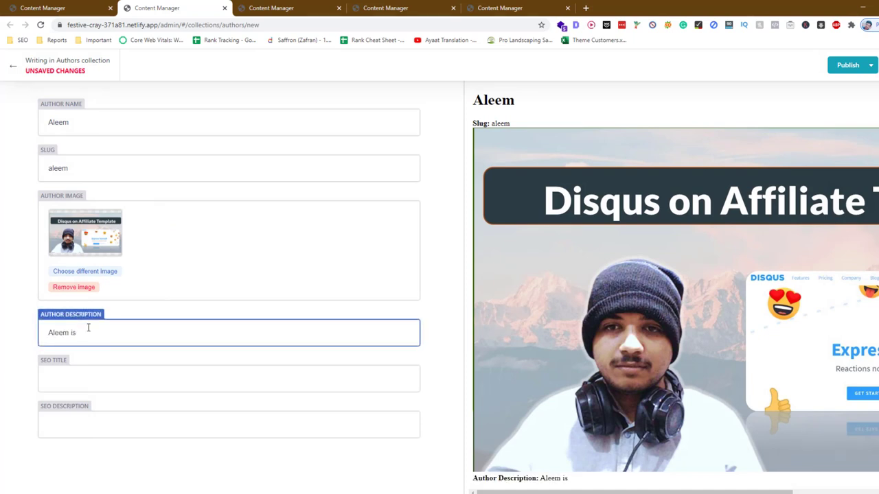
pyautogui.write(' Desc')
pyautogui.press('BackSpace')
pyautogui.press('BackSpace')
pyautogui.press('BackSpace')
pyautogui.write('Author')
pyautogui.press('Tab')
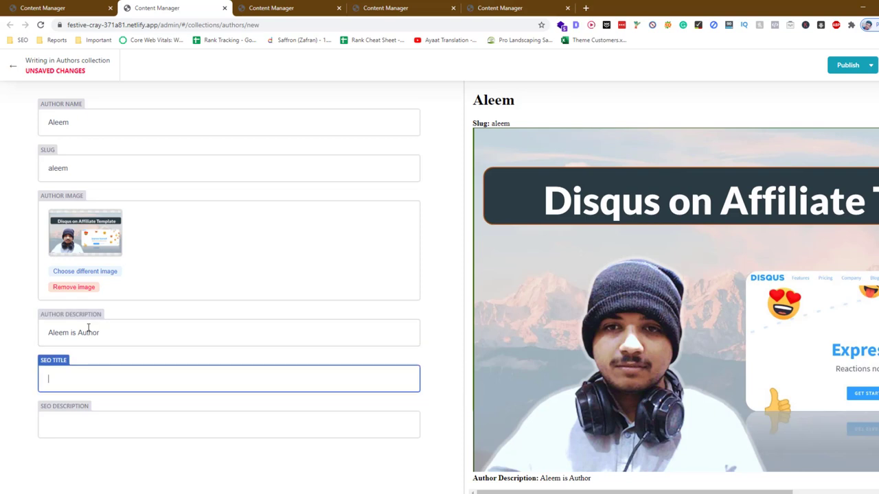
pyautogui.write('Aleem Autho')
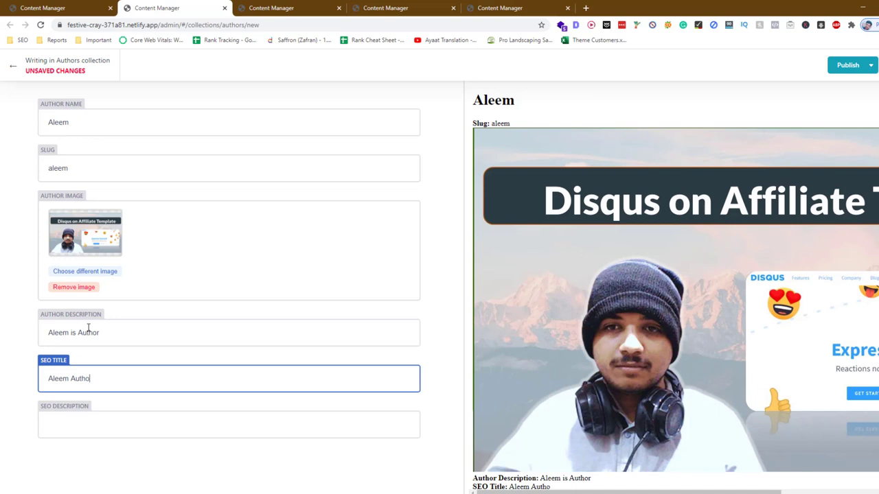
pyautogui.write('r')
# Step: Set the SEO description to the author's name followed by "is a writer" and publish the new author
pyautogui.press('Tab')
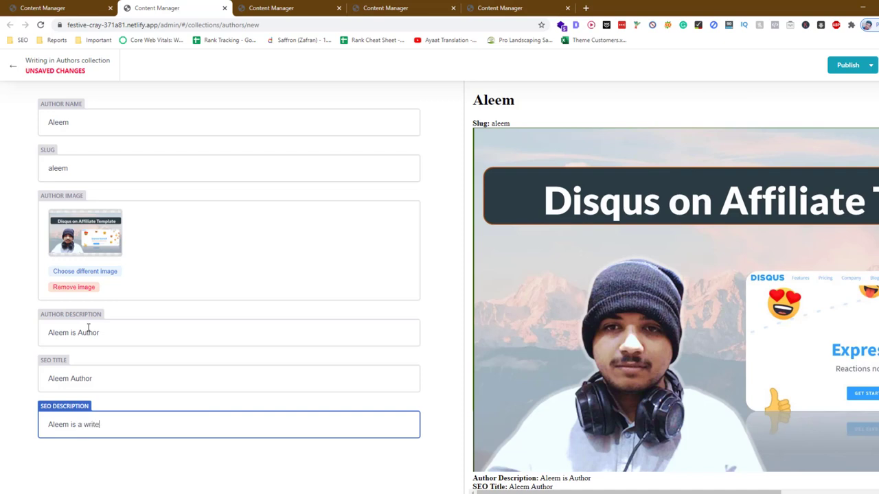
pyautogui.click(844, 66)
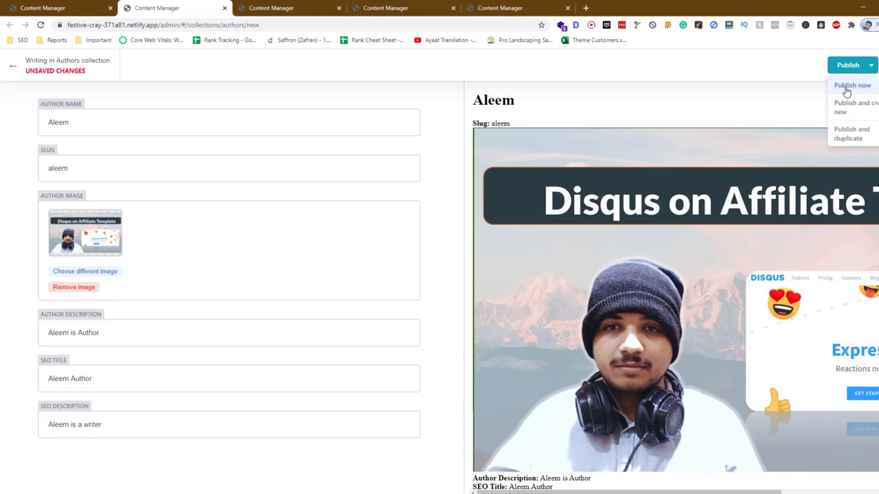
pyautogui.click(851, 86)
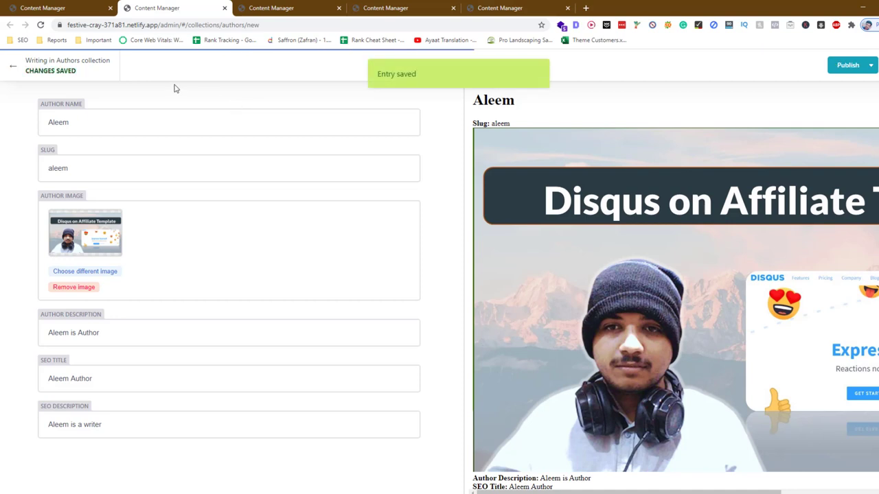
# Step: Open the first "Best Motherboard for i7 9700K in 2020" post from the Blog collection
pyautogui.click(50, 8)
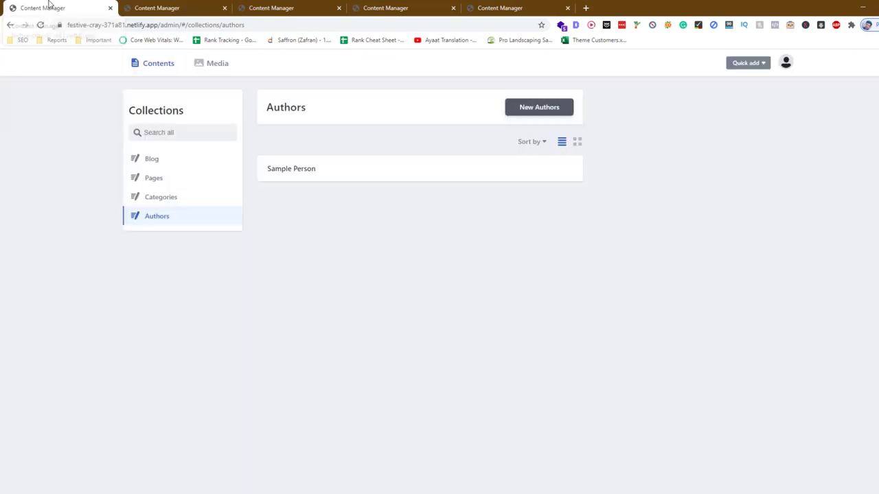
pyautogui.click(164, 162)
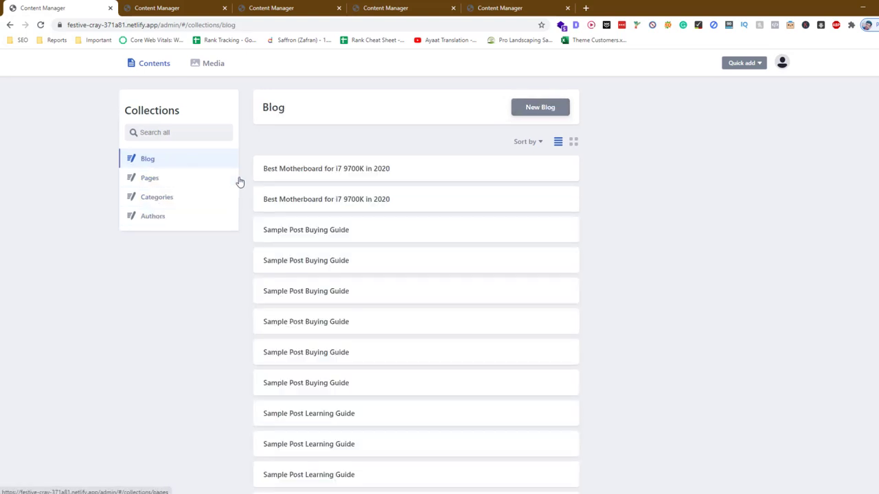
pyautogui.scroll(-3, 326, 219)
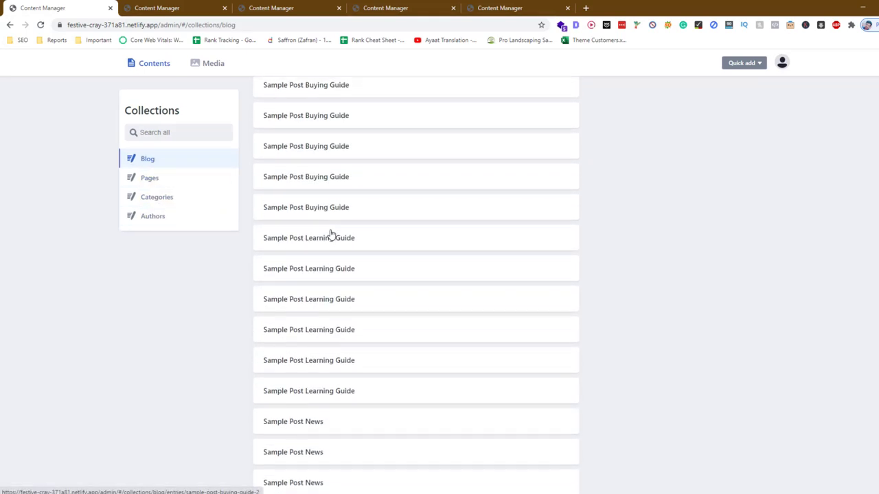
pyautogui.scroll(3, 332, 232)
pyautogui.click(332, 176)
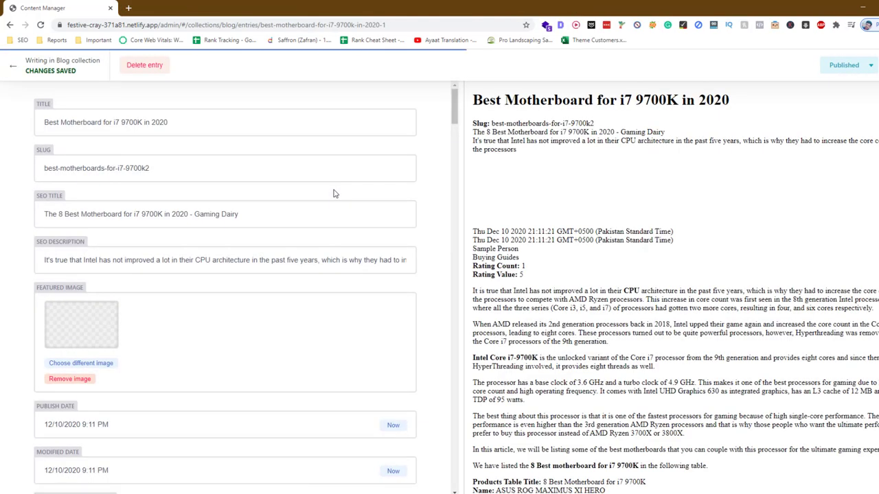
# Step: Assign the newly created author to the motherboard post and set its category to Pakistan
pyautogui.scroll(-4, 283, 228)
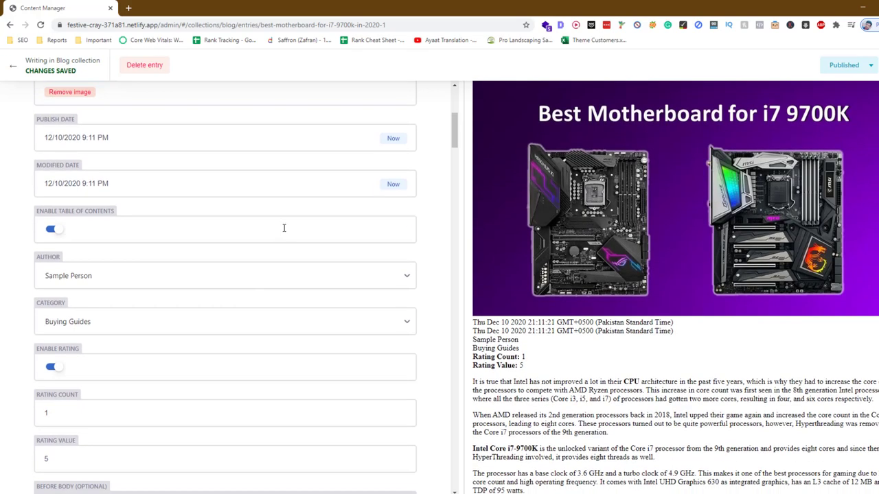
pyautogui.click(251, 278)
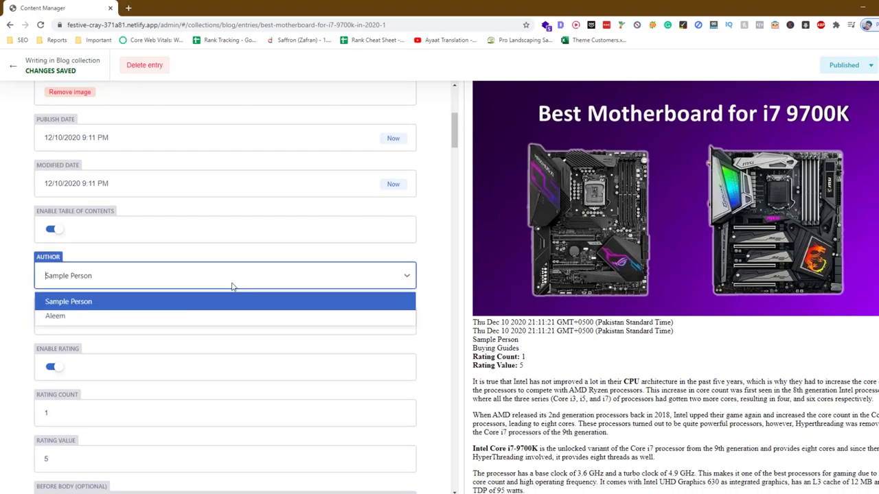
pyautogui.click(146, 317)
pyautogui.click(143, 321)
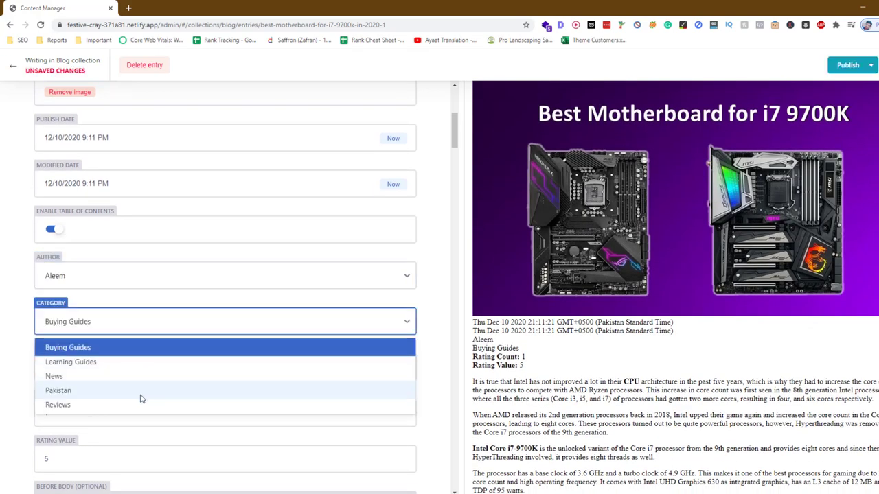
pyautogui.click(155, 397)
pyautogui.scroll(-2, 46, 362)
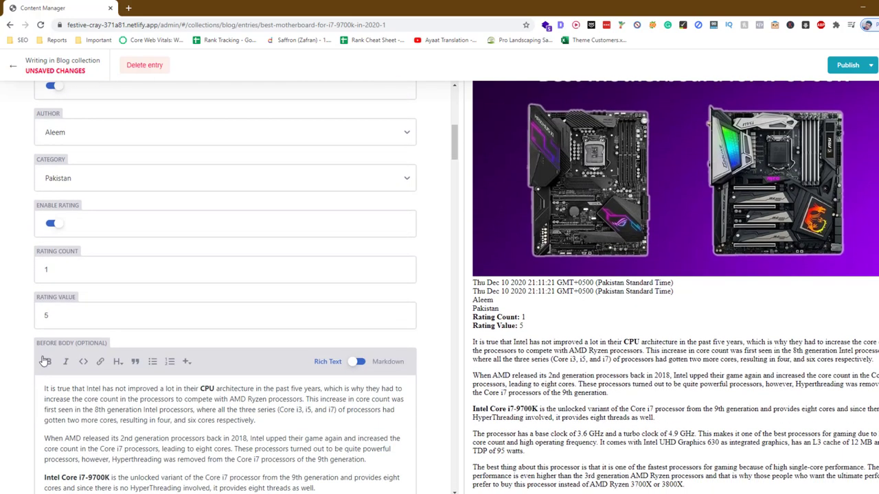
pyautogui.scroll(6, 43, 361)
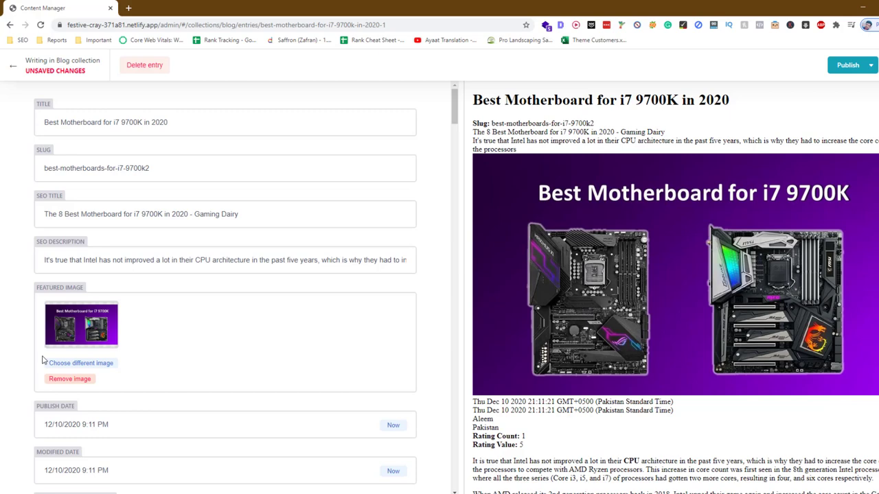
pyautogui.scroll(-2, 108, 240)
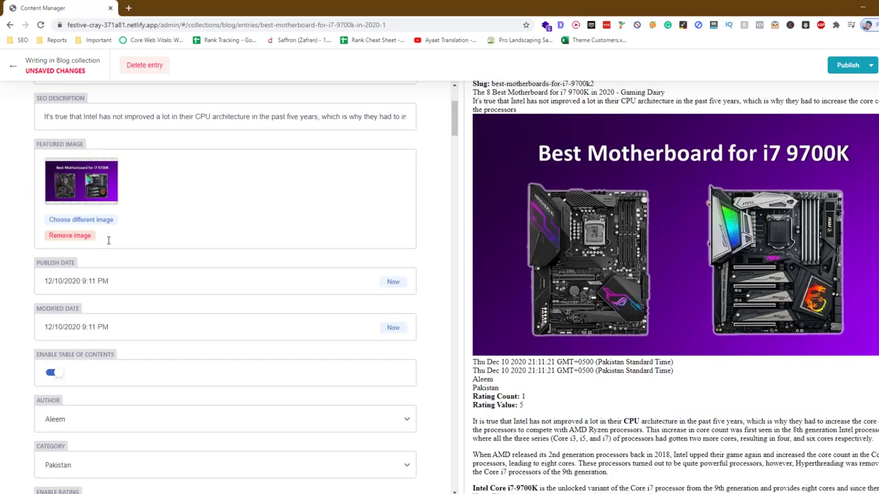